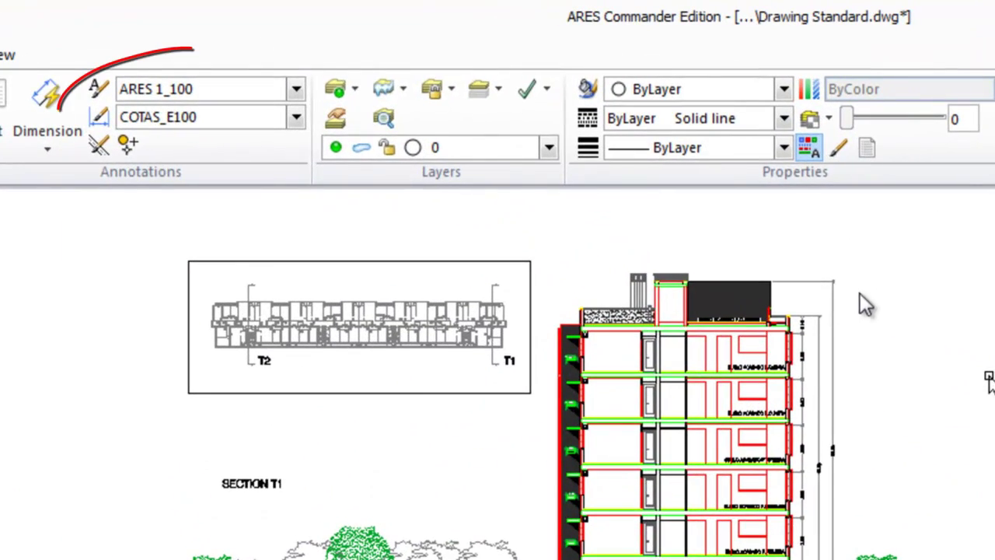
Step: Review the drawing's text styles, dimension styles, layers and linetypes without changing anything
left_click(201, 84)
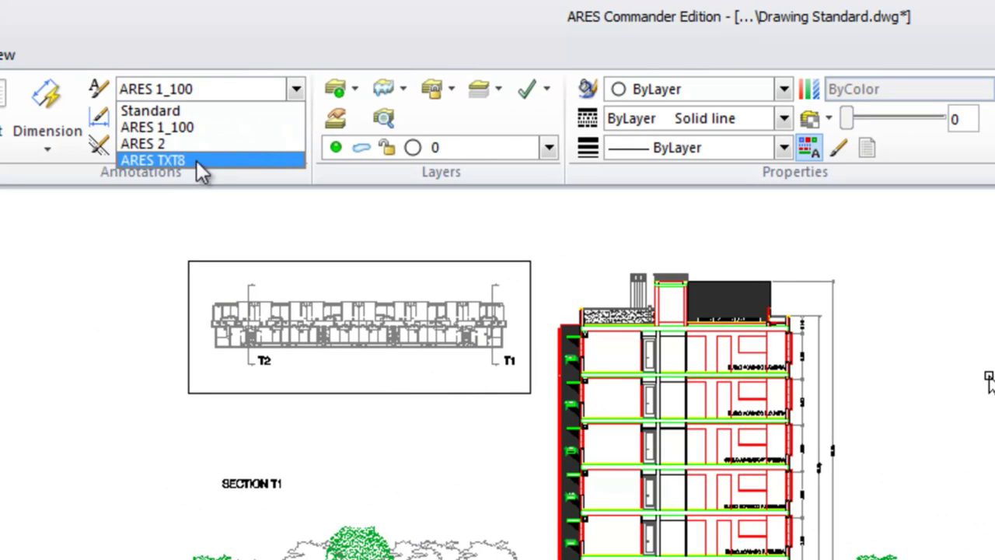
left_click(227, 44)
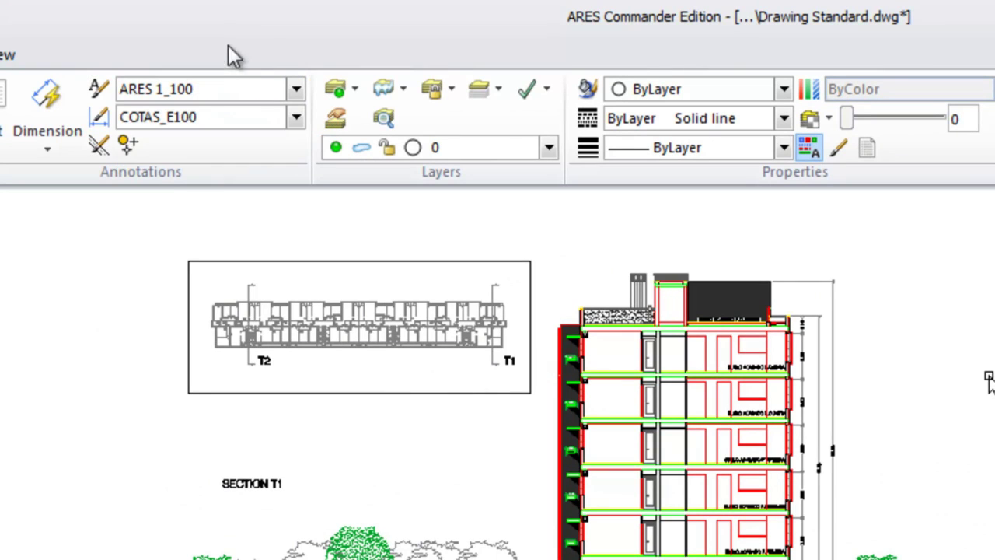
left_click(233, 117)
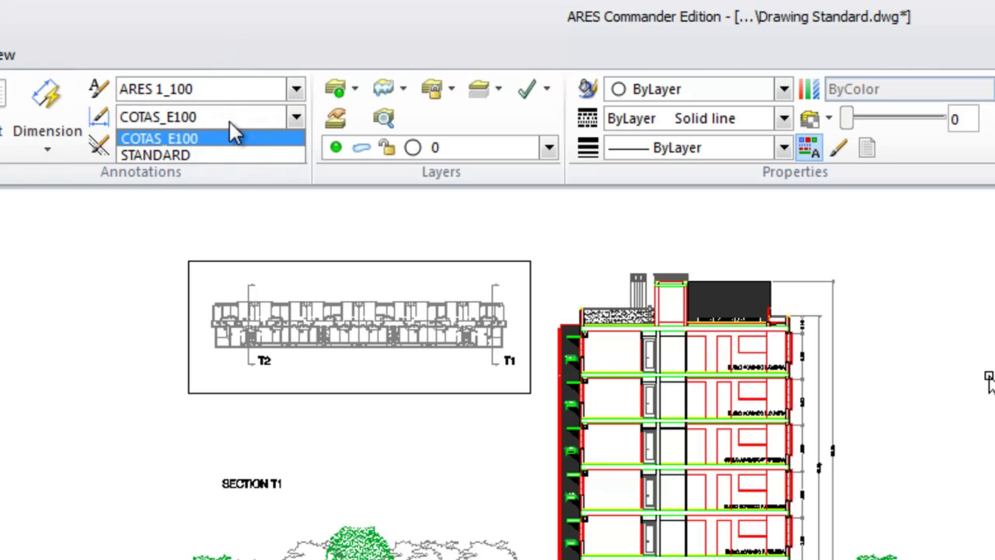
left_click(429, 31)
left_click(435, 149)
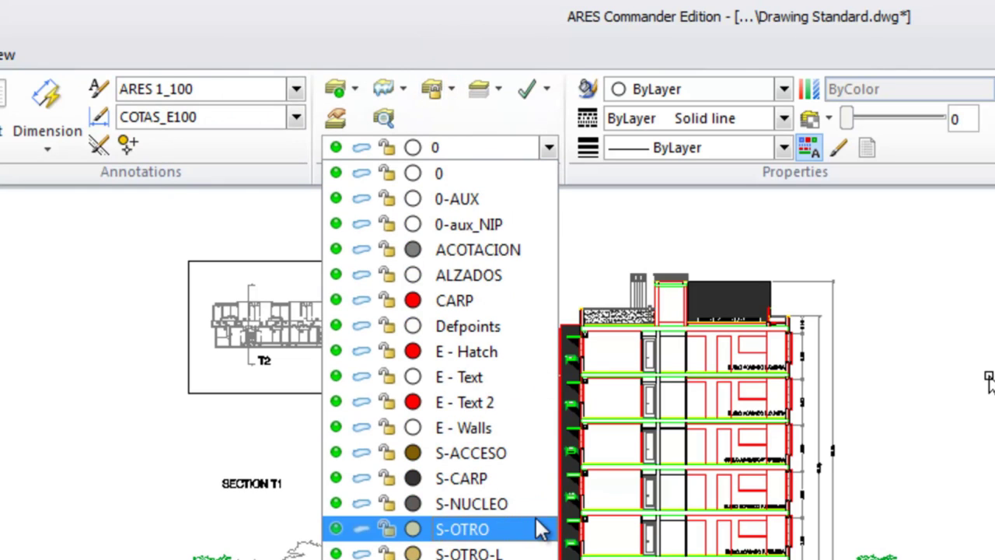
left_click(496, 43)
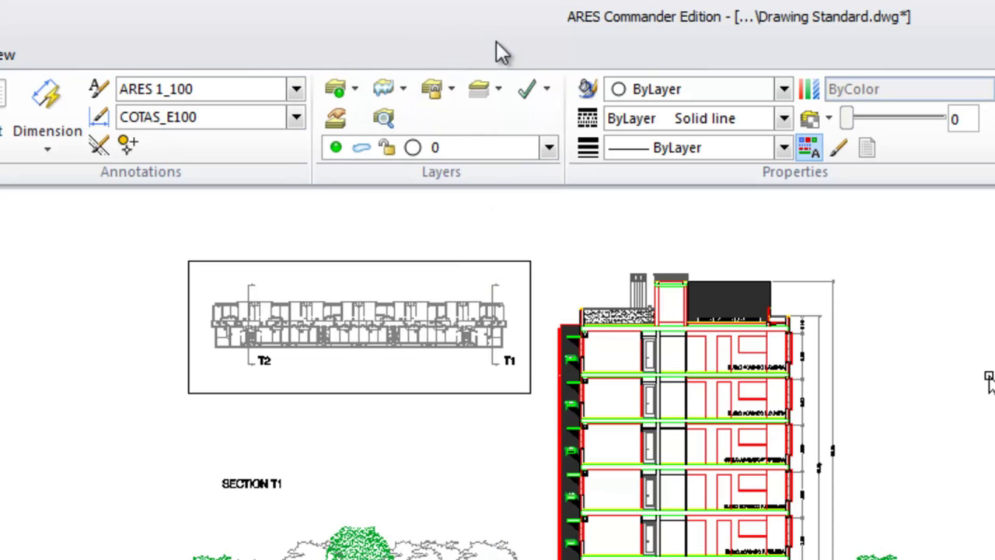
left_click(673, 119)
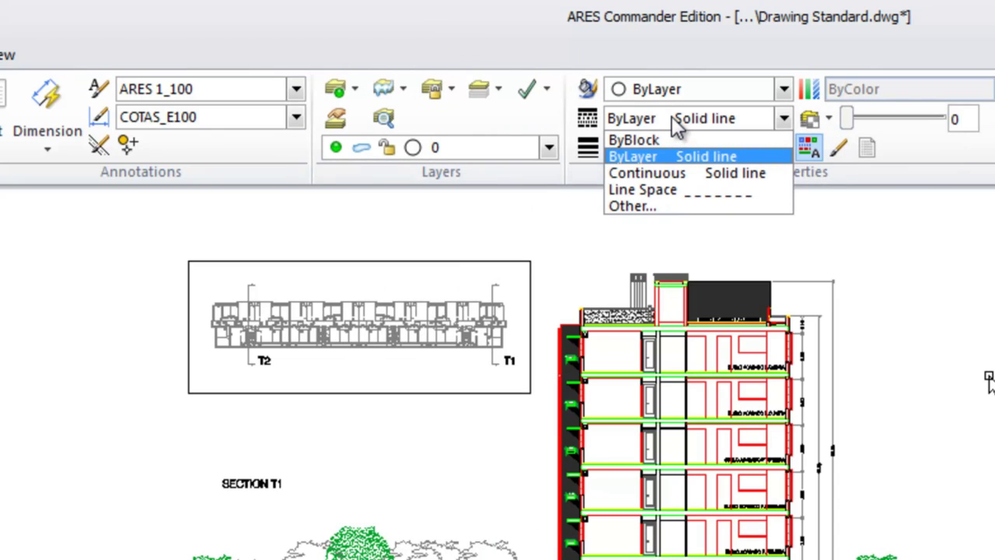
left_click(484, 59)
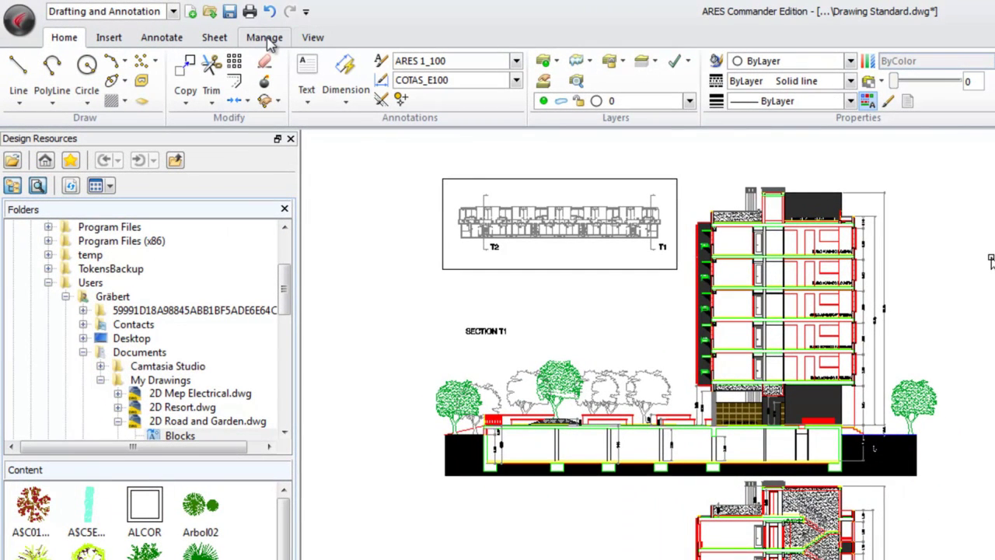
Step: Add the Drawing Standard.dws standards file in the Drawing Standards settings
left_click(266, 39)
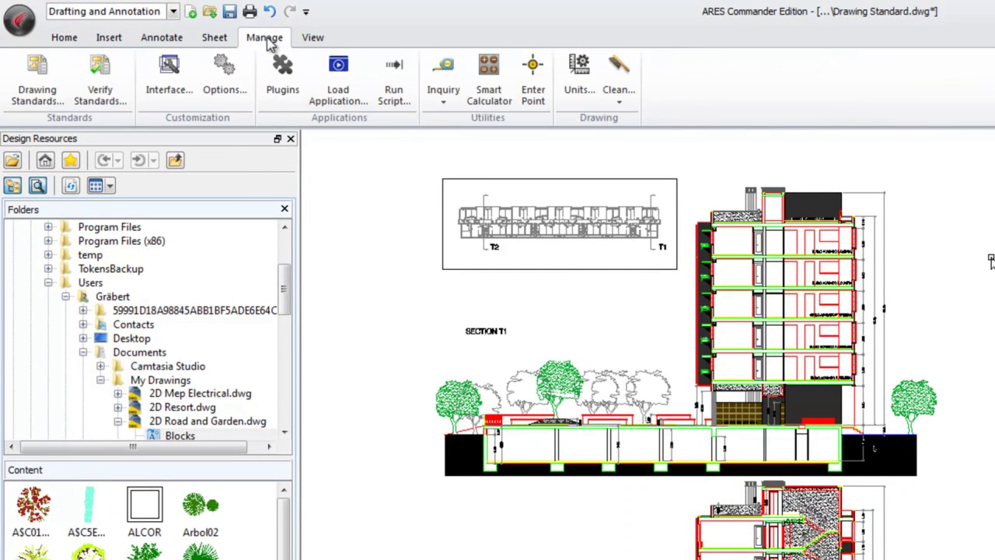
left_click(43, 85)
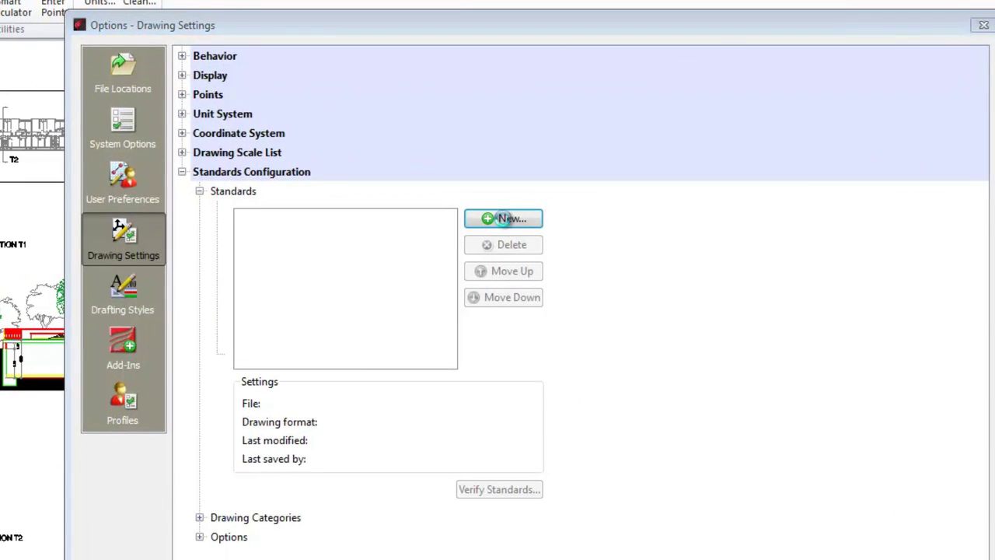
left_click(504, 218)
left_click(304, 164)
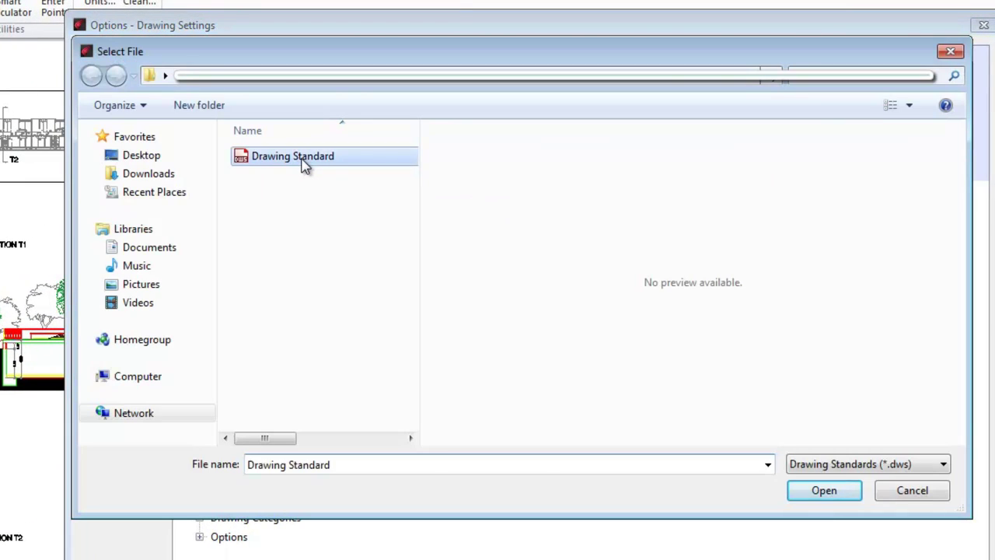
left_click(824, 490)
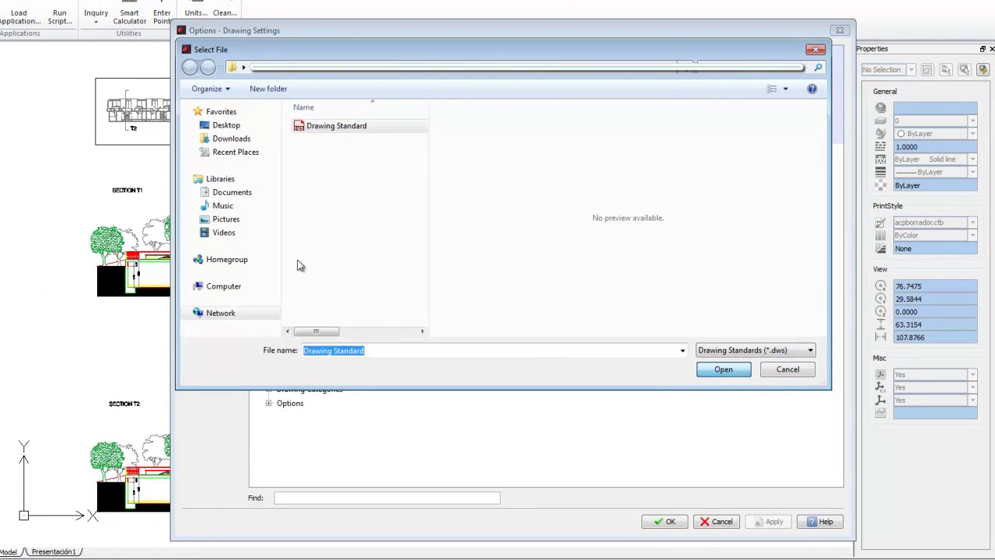
Step: Confirm the standards link, run Verify Standards, and pick ARES DIM_E100 to replace COTAS_E100
left_click(670, 523)
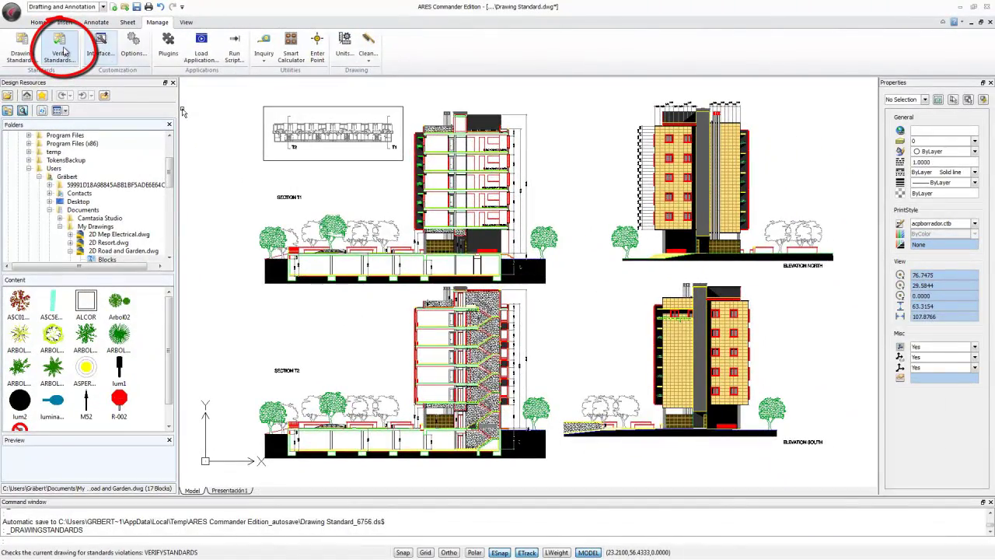
left_click(60, 49)
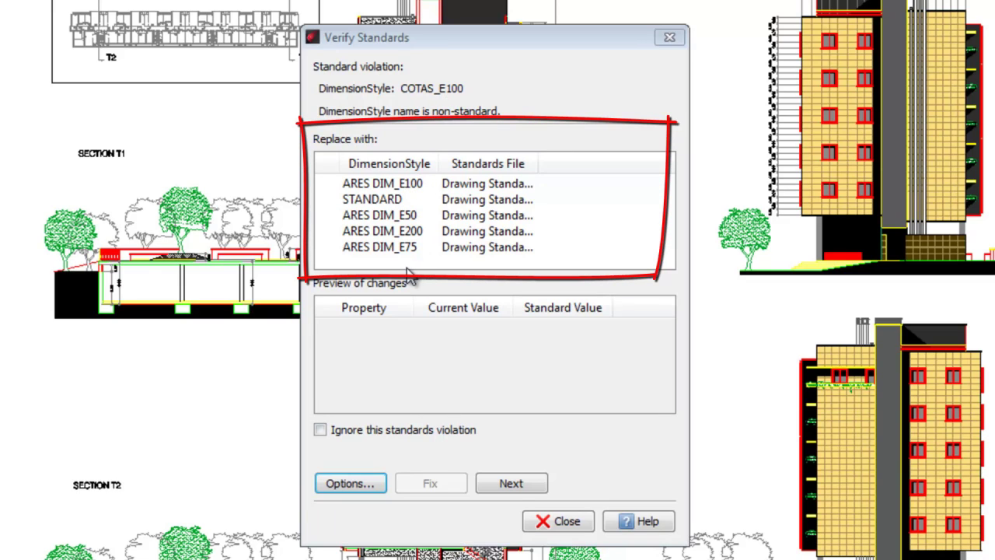
left_click(406, 186)
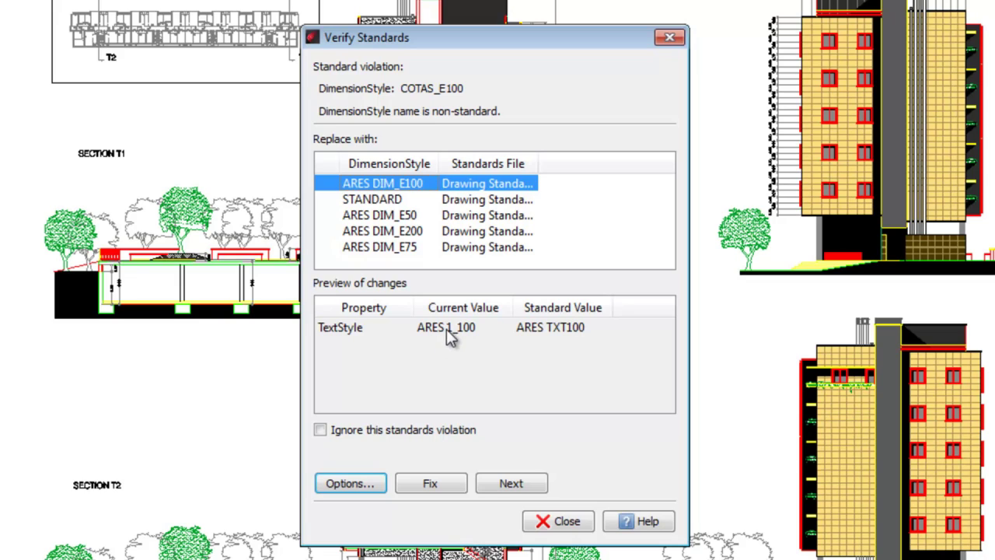
Step: Fix the dimension style, then replace layer E - Walls with E - Wall
left_click(525, 483)
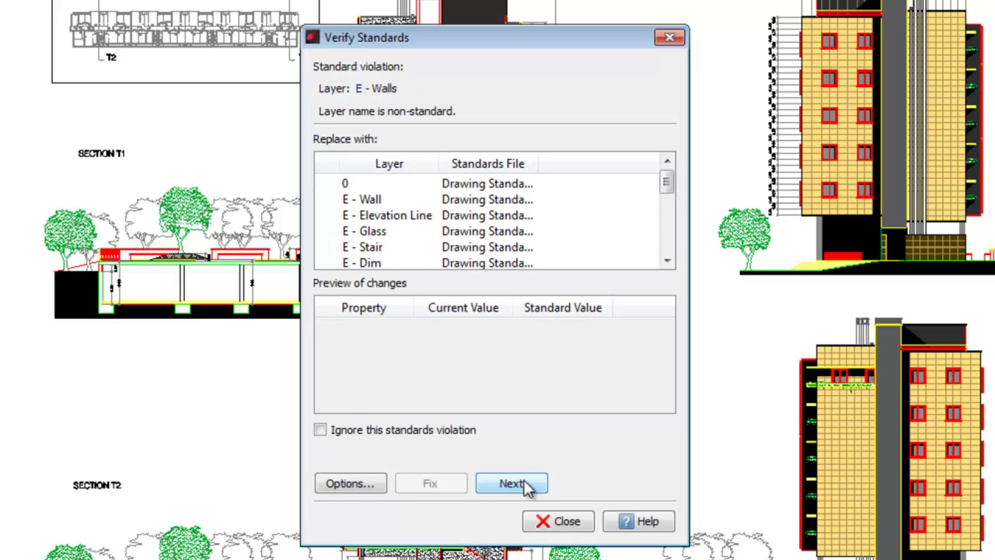
left_click(374, 201)
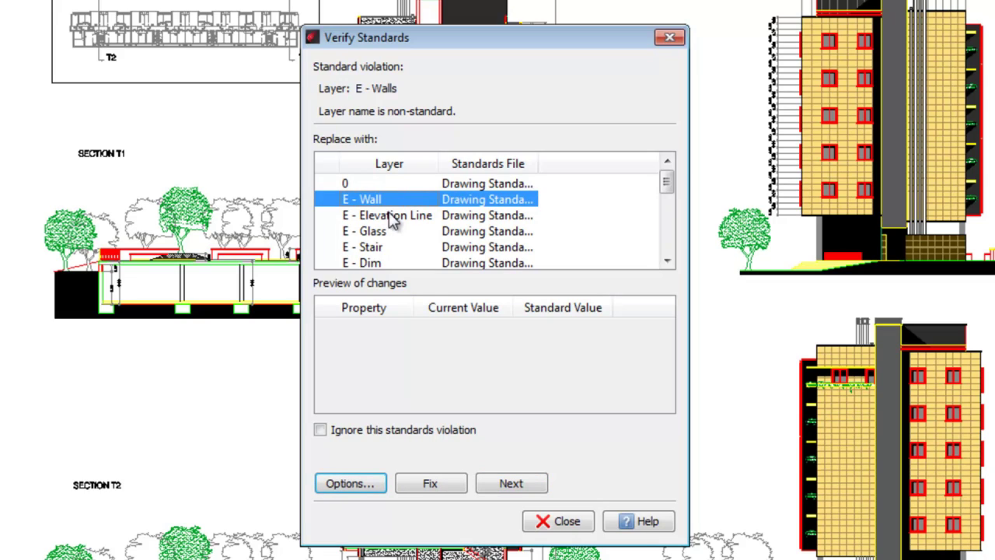
left_click(430, 482)
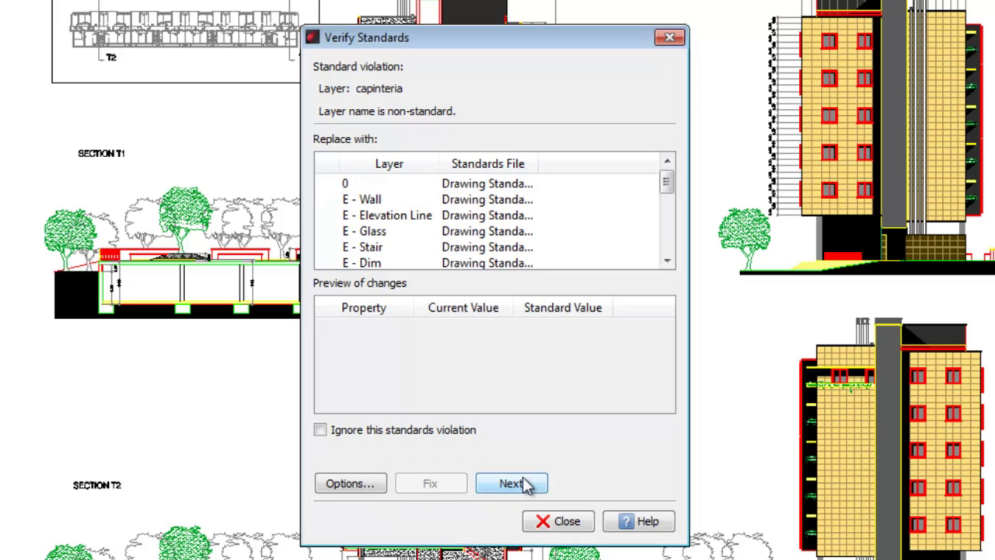
Step: Choose E - Doors as the replacement for layer capinteria and advance to the next violation
left_click(386, 244)
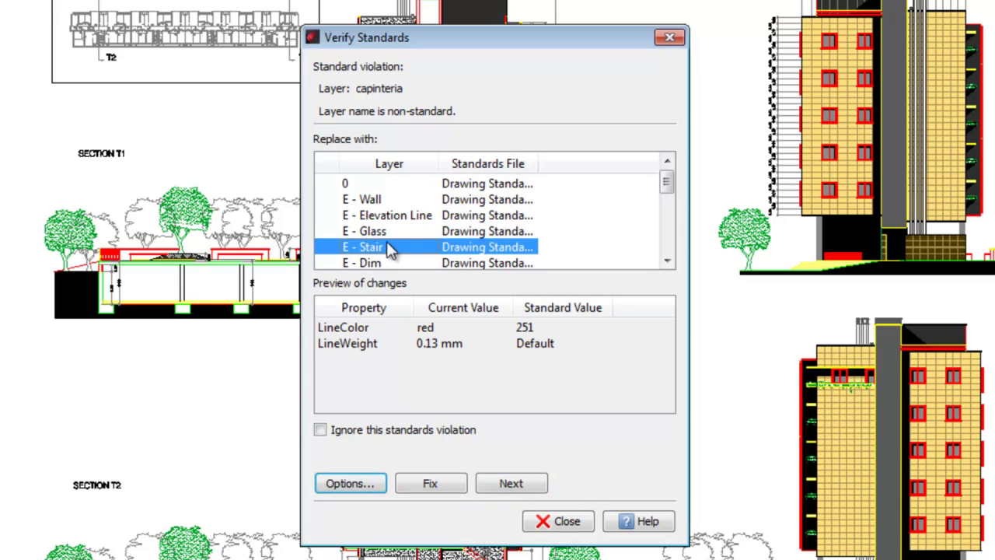
scroll(386, 241, "down", 3)
left_click(387, 216)
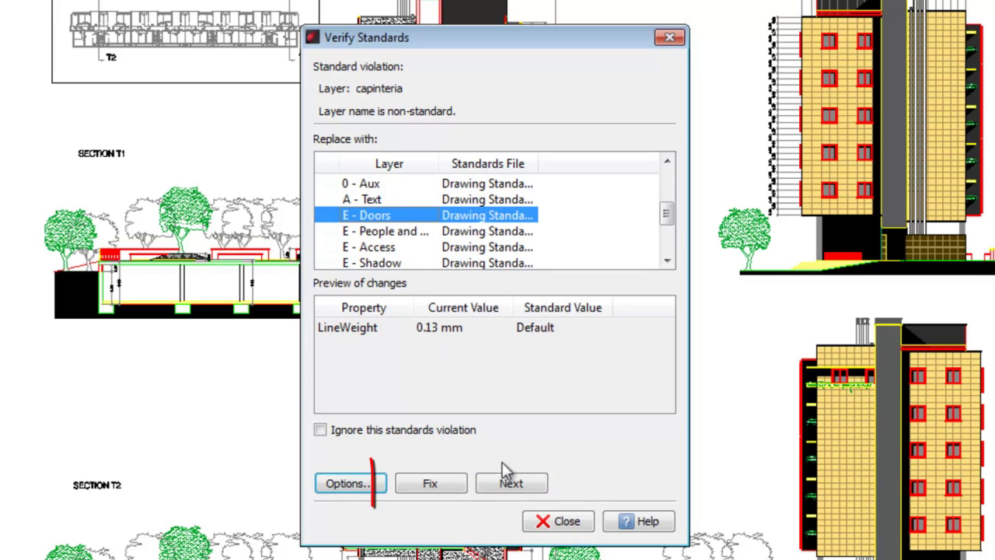
left_click(525, 483)
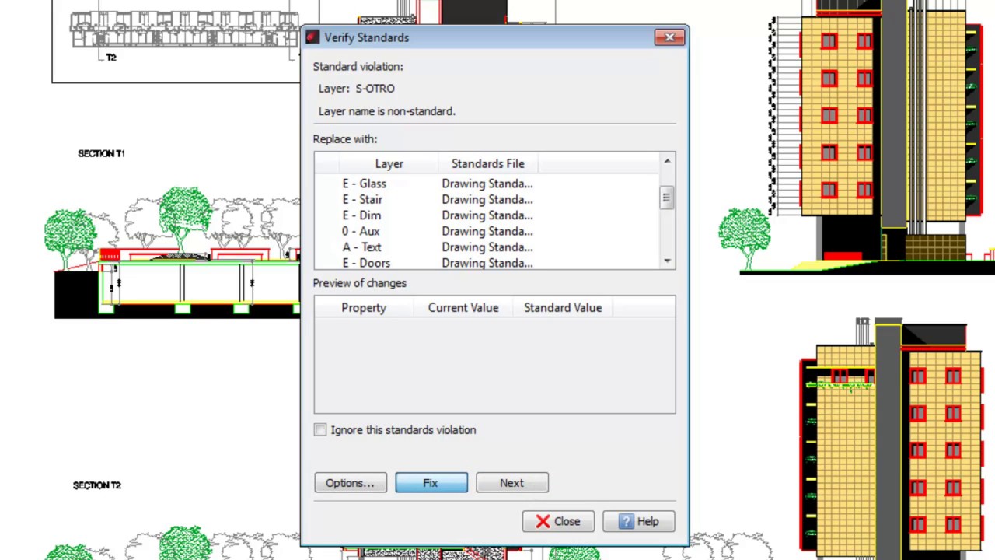
Step: Skip the S-OTRO layer violation and select Lines Space to replace linetype Line Space
key("Return")
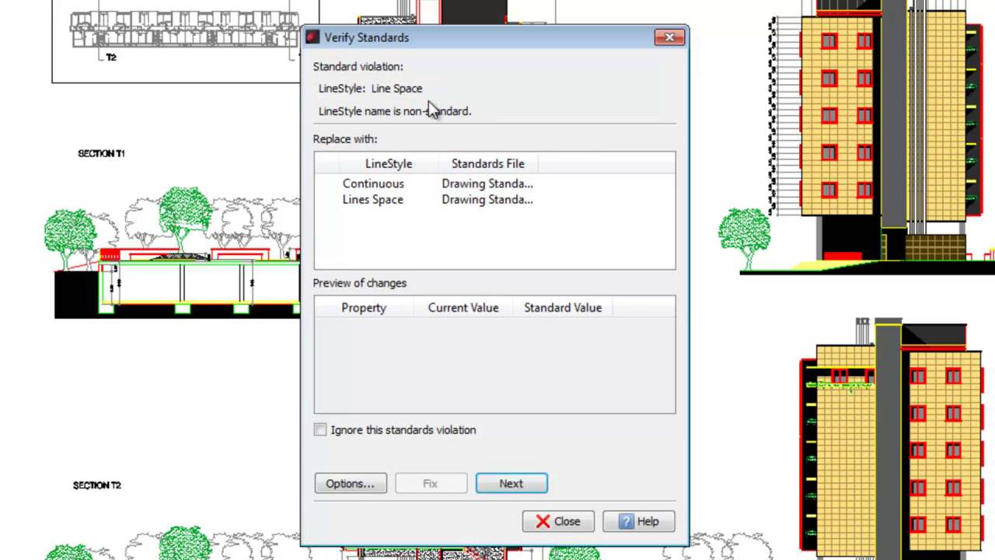
left_click(372, 200)
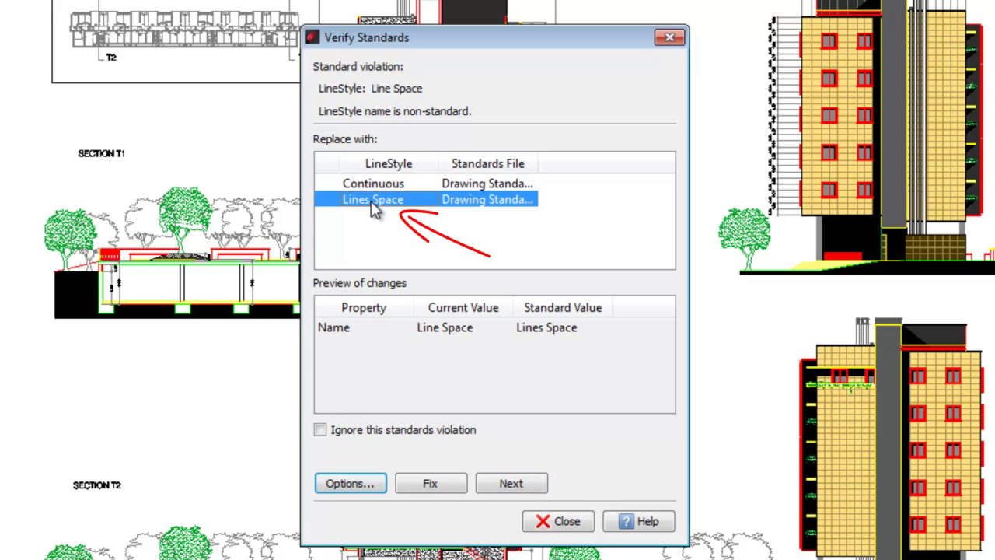
Step: Fix linetype Line Space with Lines Space, then replace text style ARES 1_100 with ARES TXT100
left_click(524, 492)
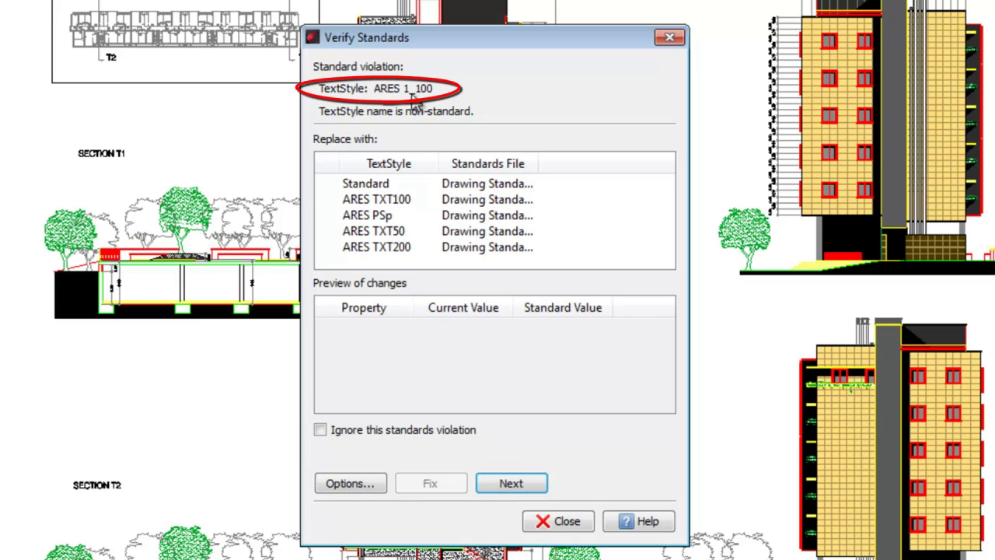
left_click(399, 202)
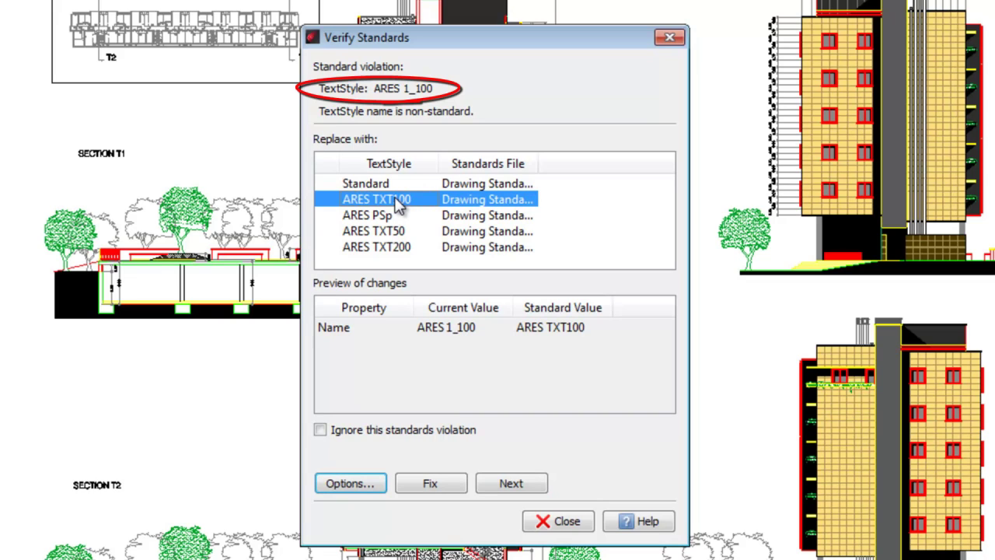
left_click(430, 483)
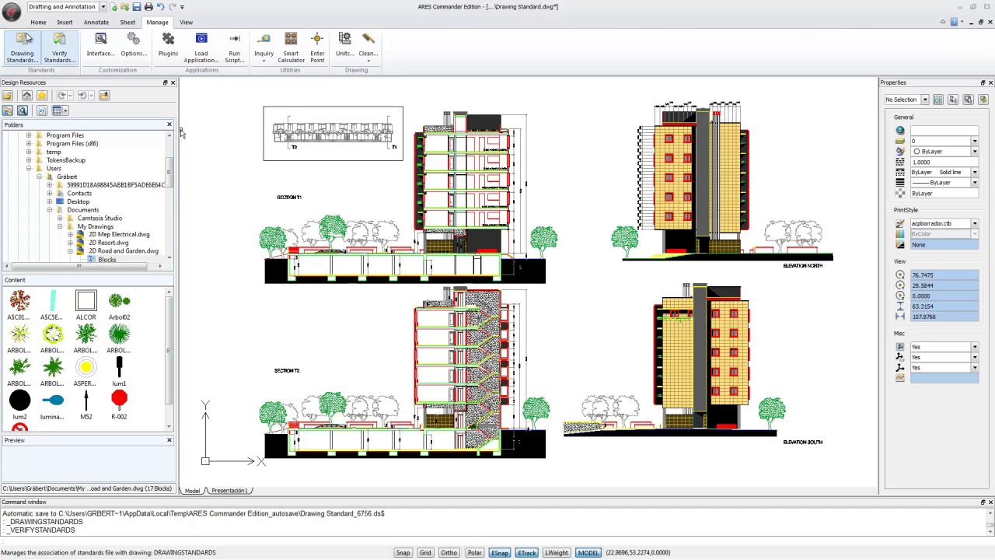
left_click(11, 13)
left_click(31, 77)
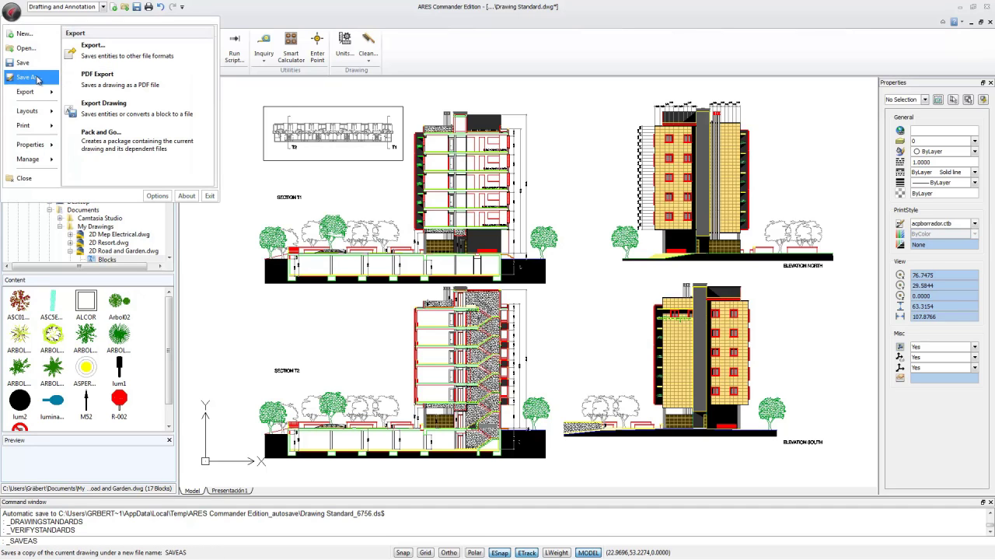
left_click(195, 247)
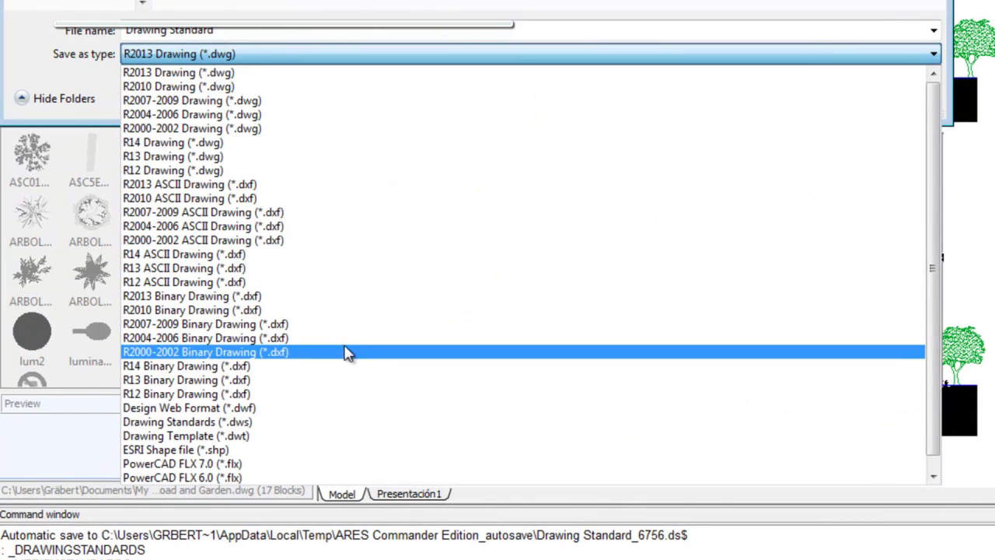